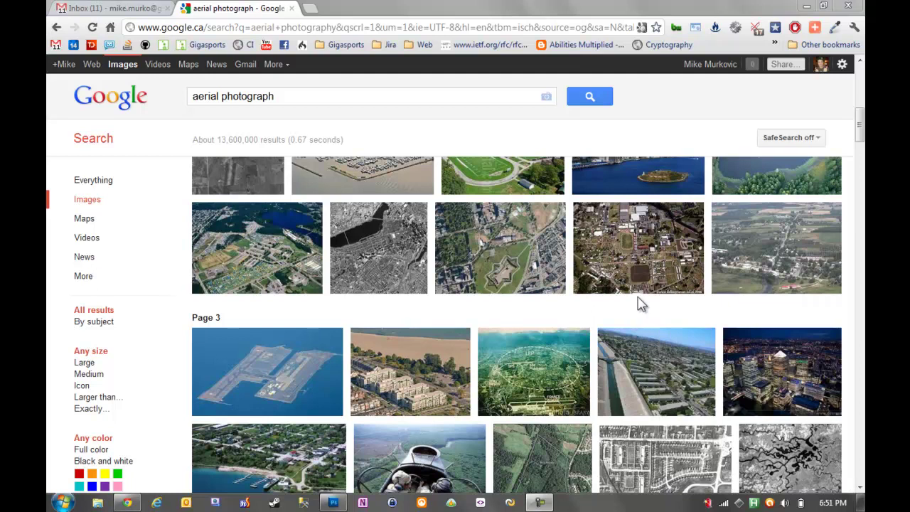
Open the full-size verticle_aerial.jpg aerial campus photo from the Google Images result.
mouse_move(659, 255)
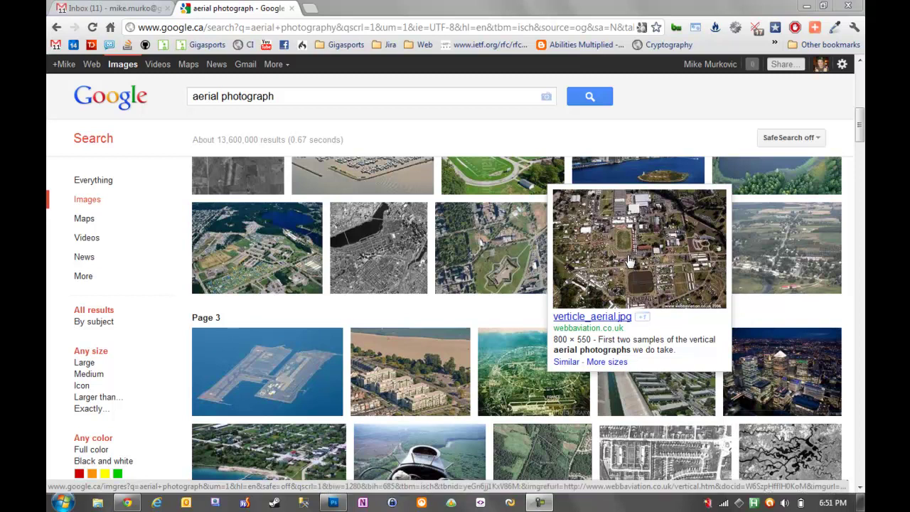
click(629, 261)
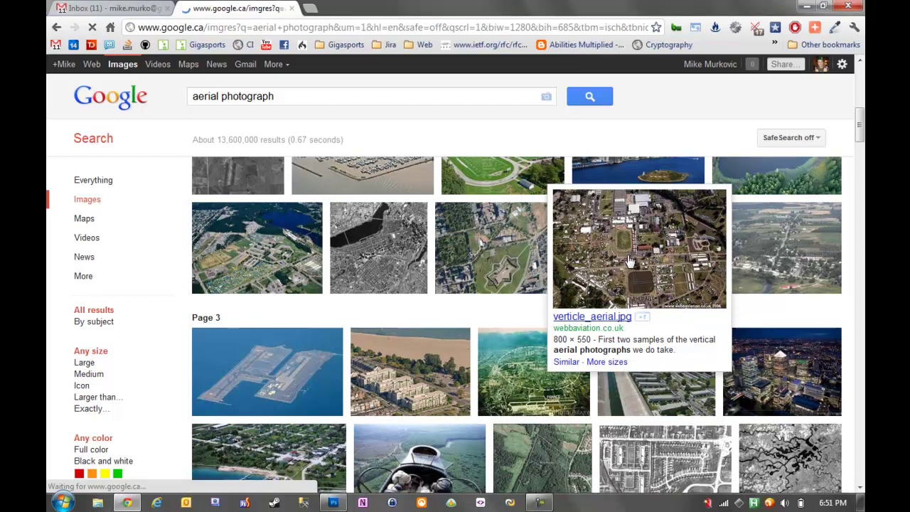
click(711, 143)
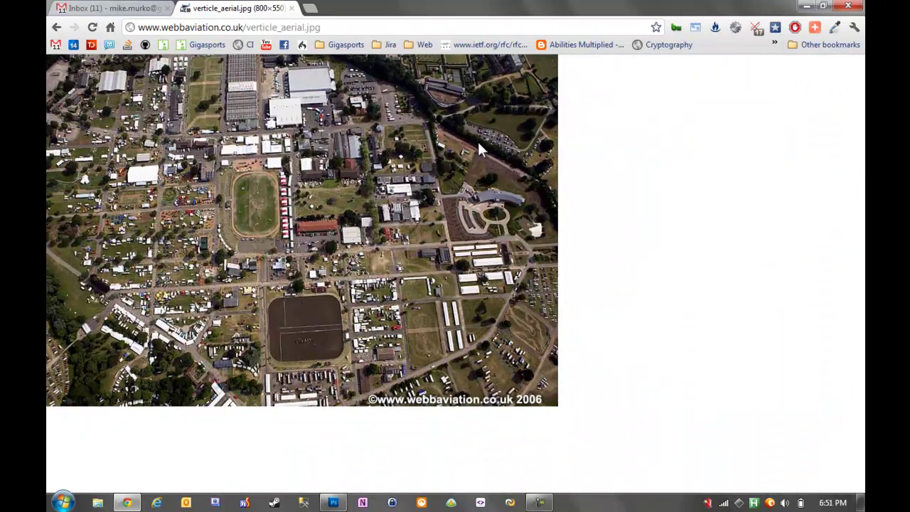
Check the image's save and copy options, dismiss them, and return to the Photoshop document.
right_click(436, 154)
click(374, 173)
click(333, 502)
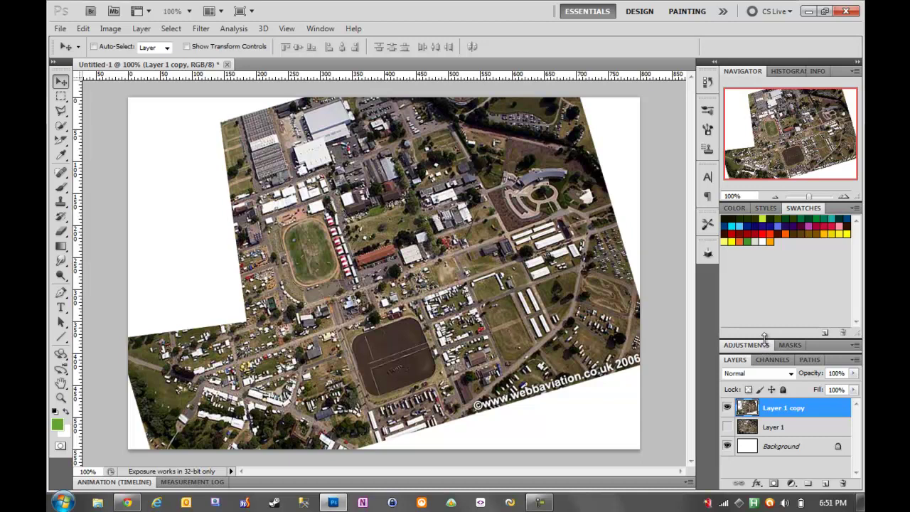
Enlarge the Layers panel list and make Layer 1 the active layer.
drag(767, 342, 750, 258)
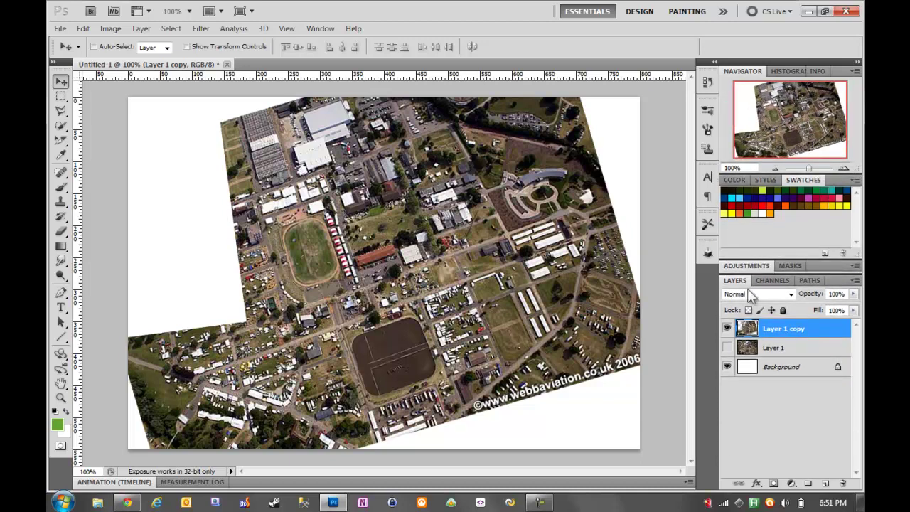
click(726, 328)
click(727, 348)
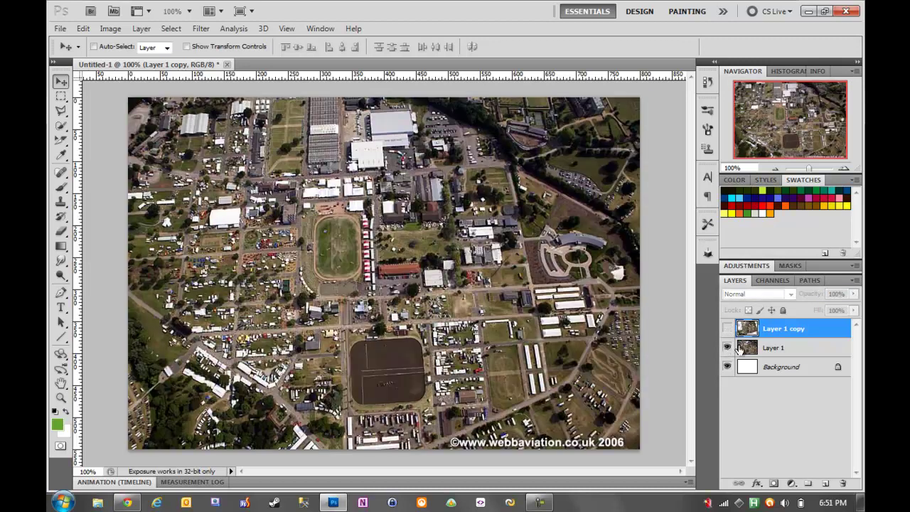
click(740, 349)
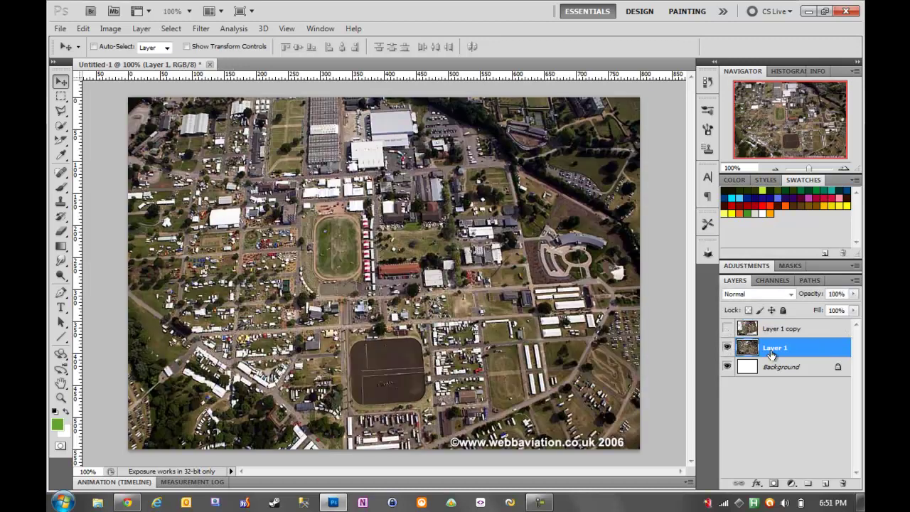
Toggle Layer 1 and Layer 1 copy visibility to compare them, leaving both visible.
click(727, 348)
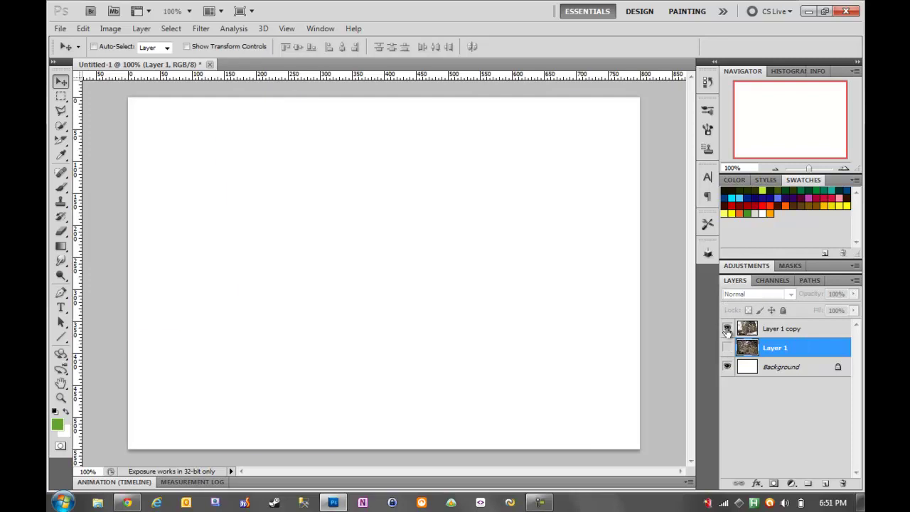
click(726, 329)
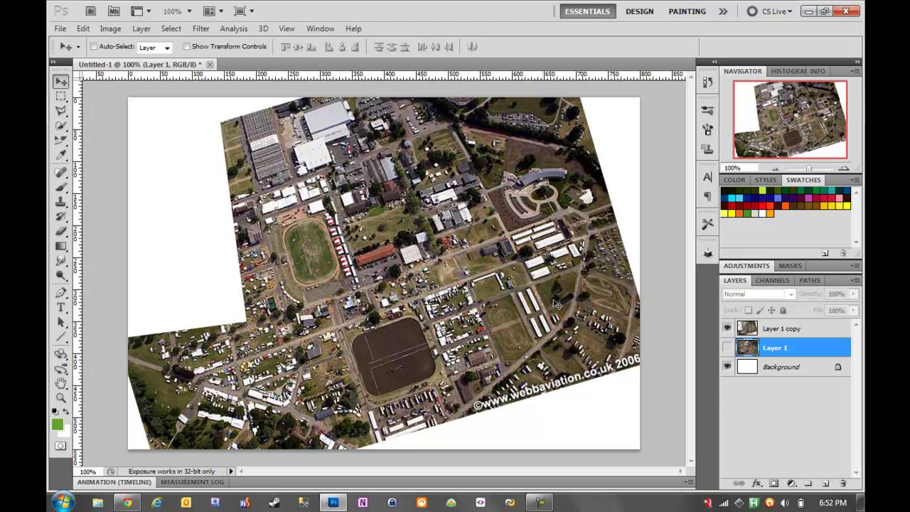
click(726, 348)
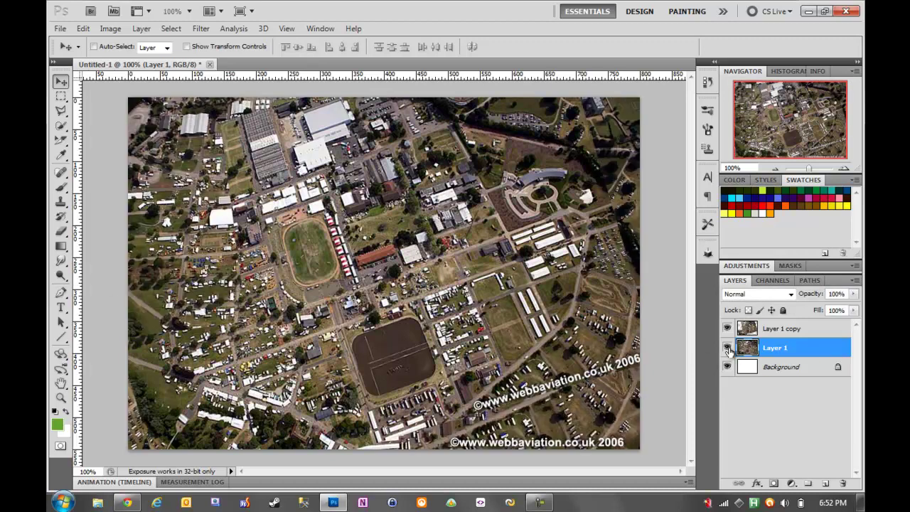
click(726, 328)
click(725, 329)
click(726, 329)
click(726, 329)
click(726, 328)
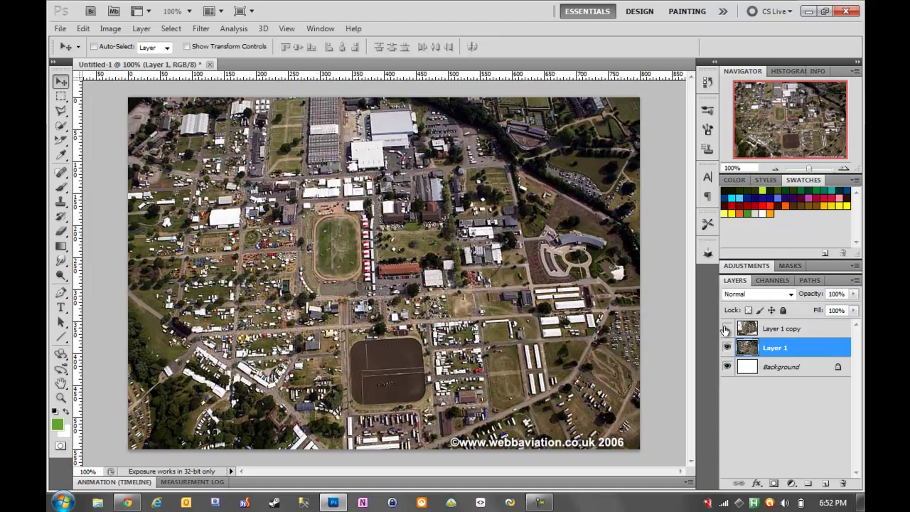
click(726, 329)
Lower Layer 1 copy's opacity to 54% and nudge it over Layer 1.
click(777, 337)
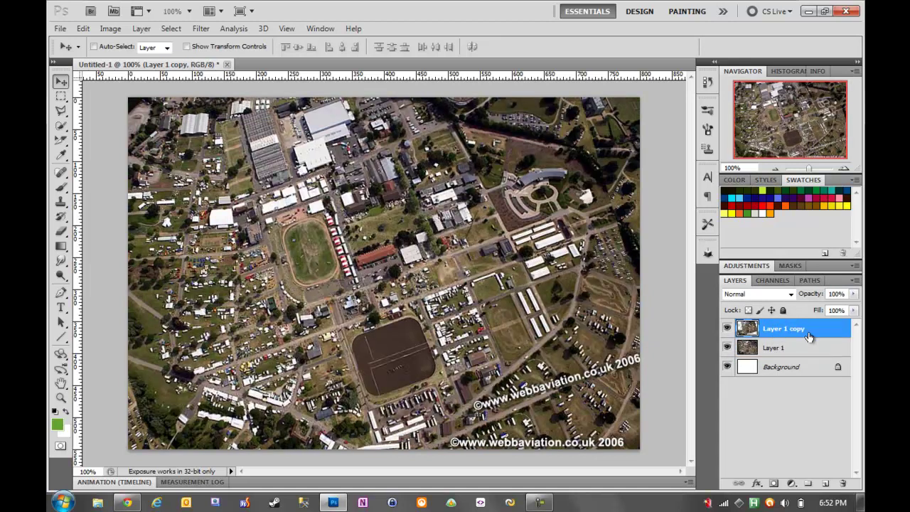
click(853, 294)
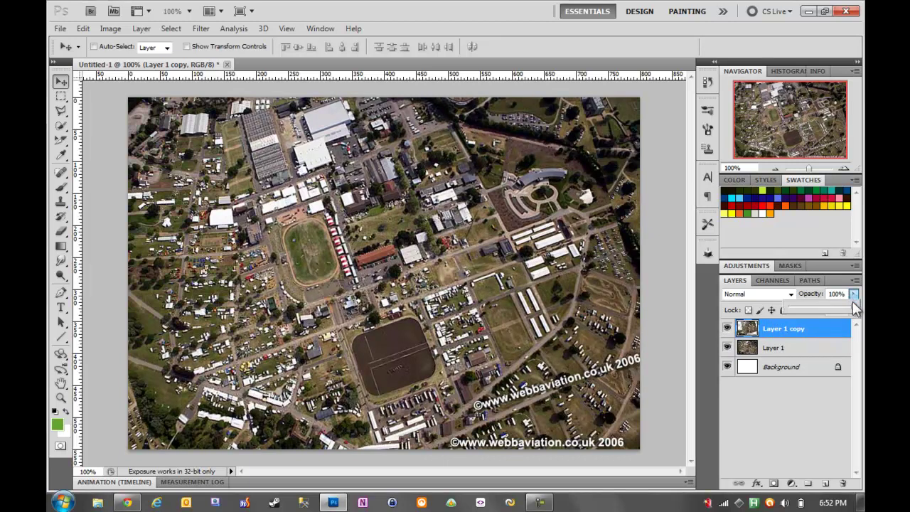
drag(856, 309, 824, 310)
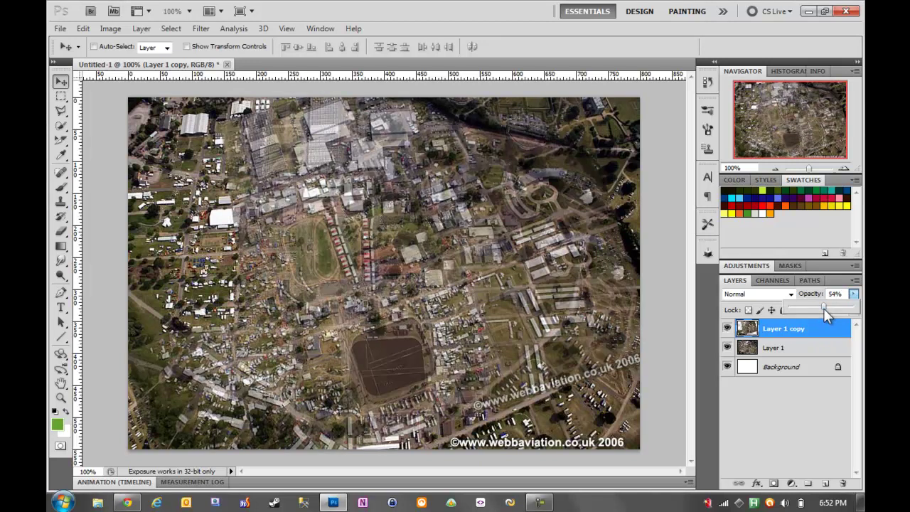
click(785, 342)
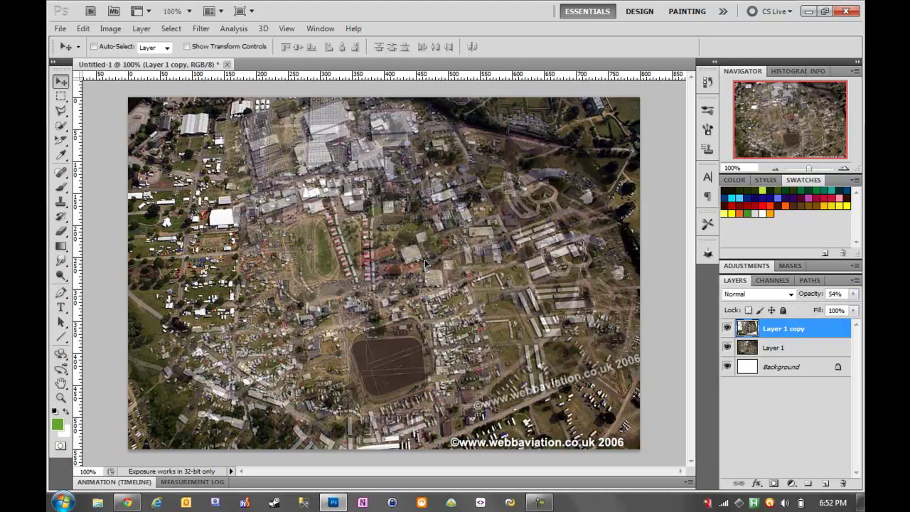
drag(427, 260, 424, 274)
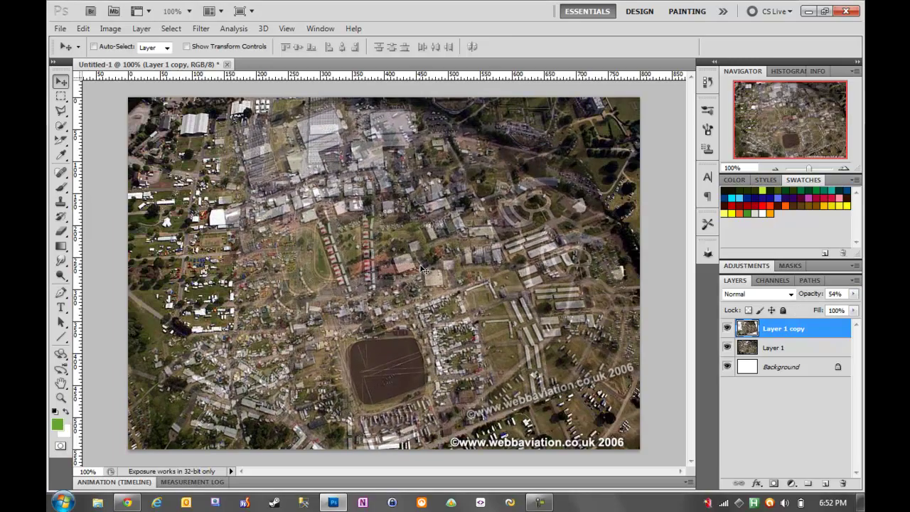
Free-transform Layer 1 copy, rotating it about 15° and shifting it toward Layer 1.
key(ctrl+t)
drag(658, 142, 659, 225)
drag(473, 207, 502, 208)
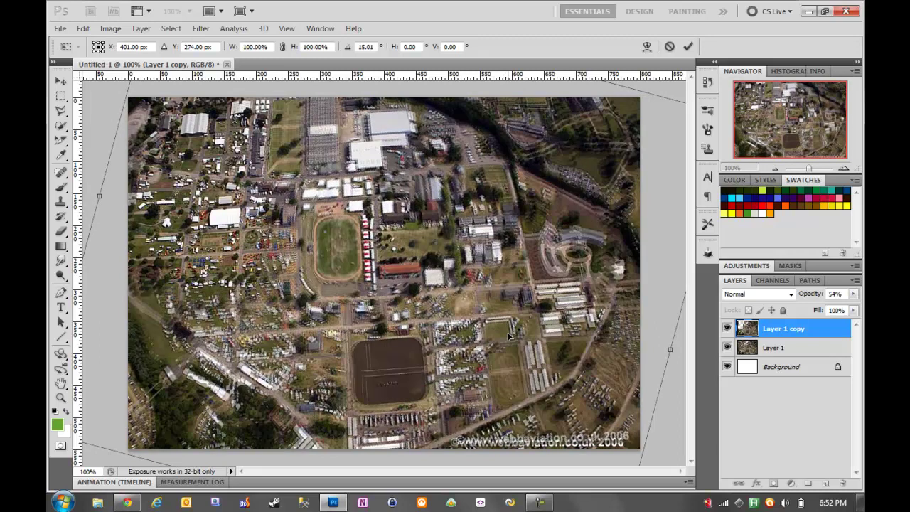
Re-rotate Layer 1 copy about 11°, narrow it to about 47% width, then exit Free Transform with Esc.
key(ctrl+z)
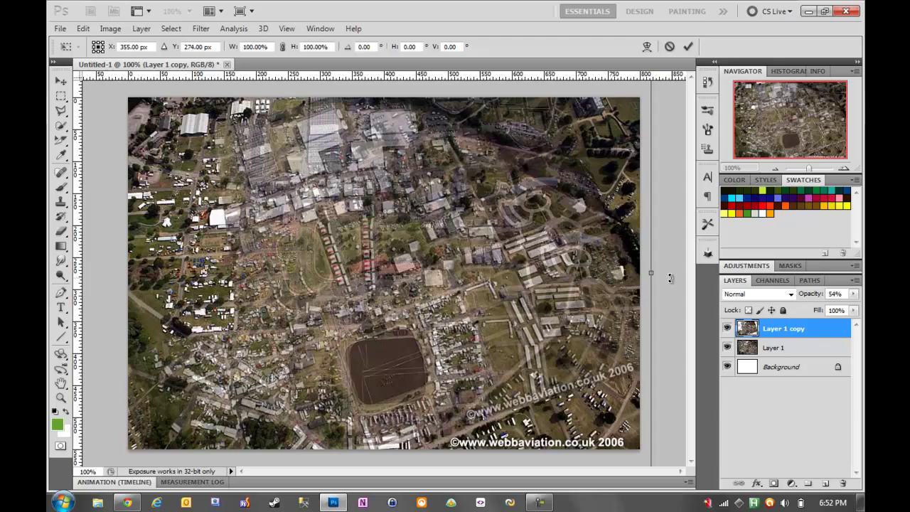
drag(668, 240, 608, 323)
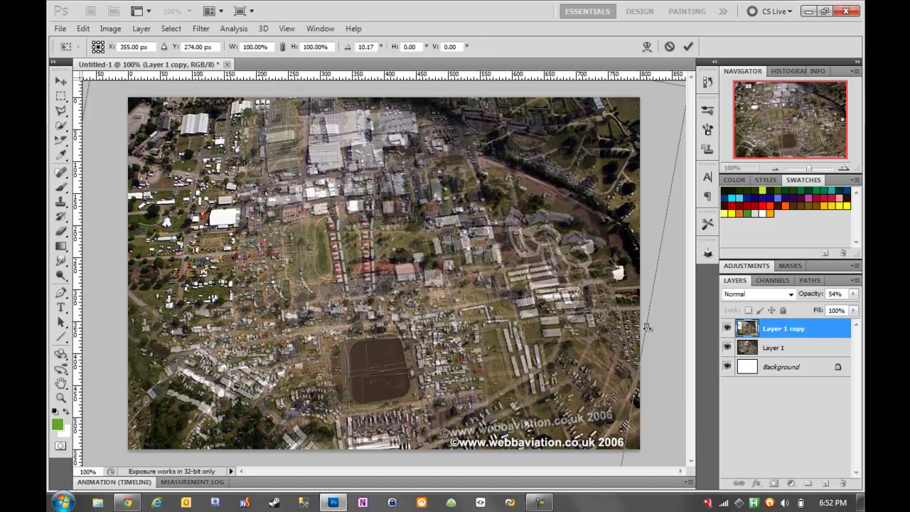
drag(647, 327, 353, 276)
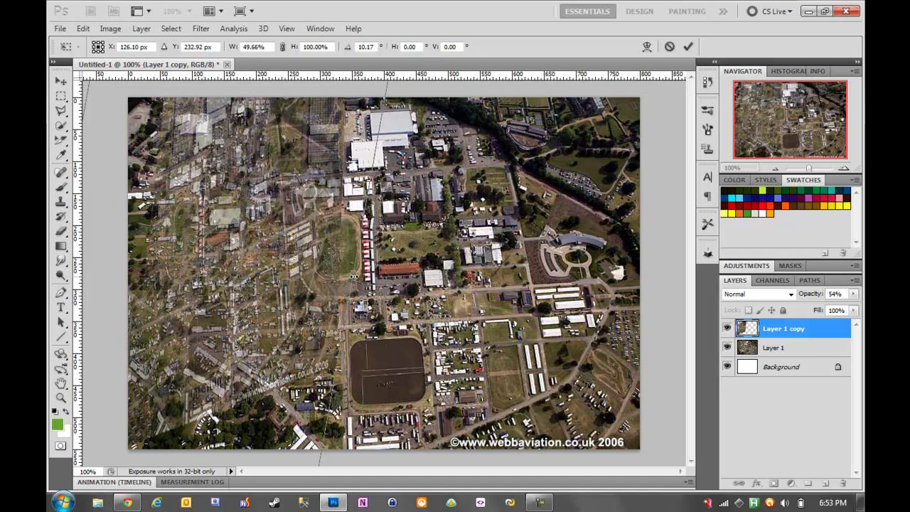
key(Escape)
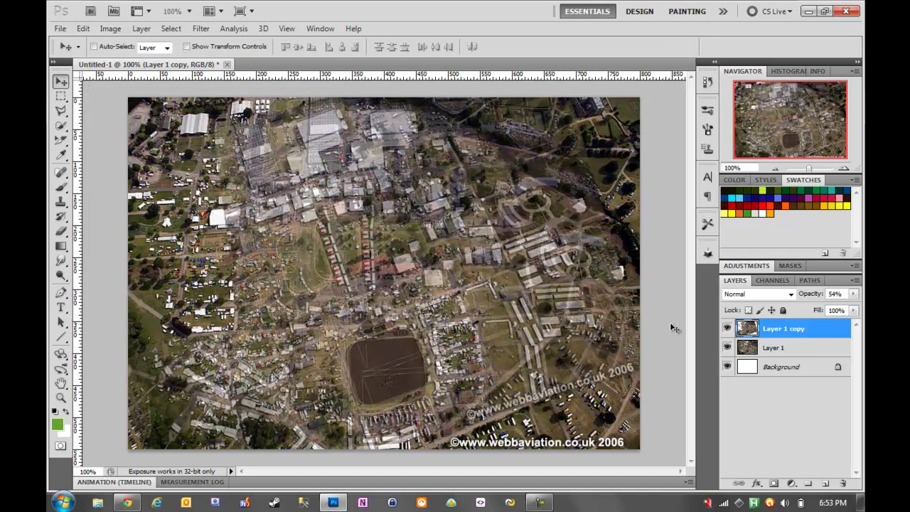
Restore Layer 1 copy to 100% opacity and select it together with Layer 1.
click(854, 295)
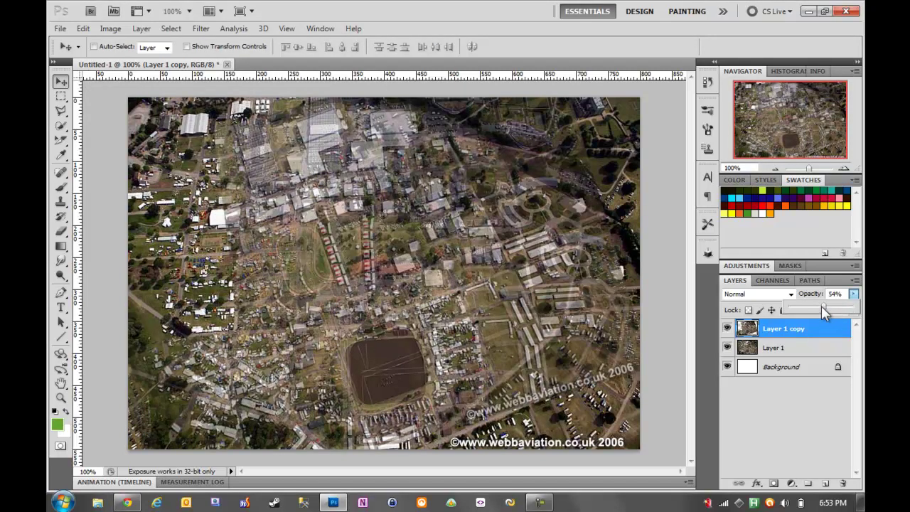
drag(822, 311, 859, 310)
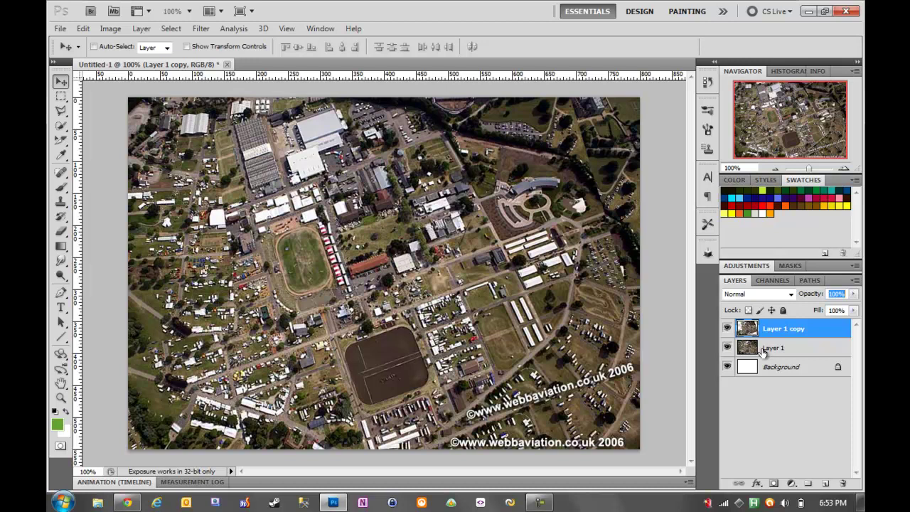
shift+click(763, 347)
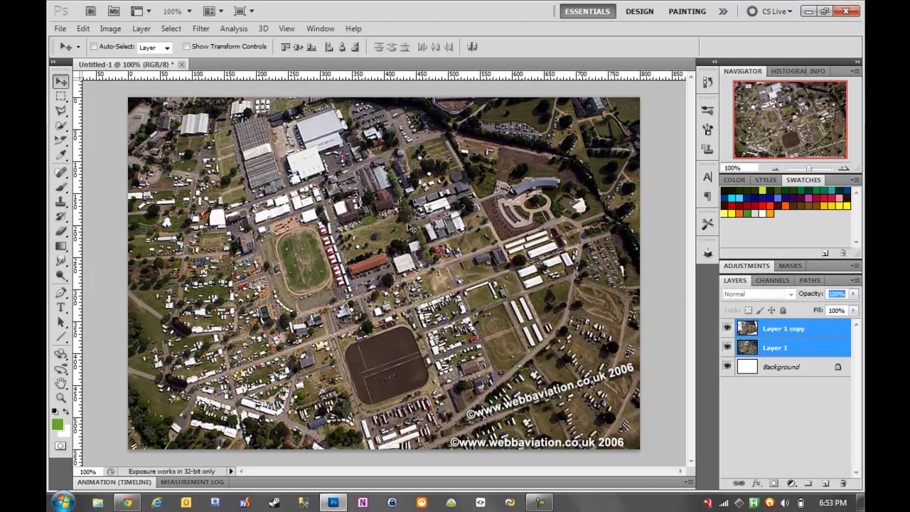
click(111, 28)
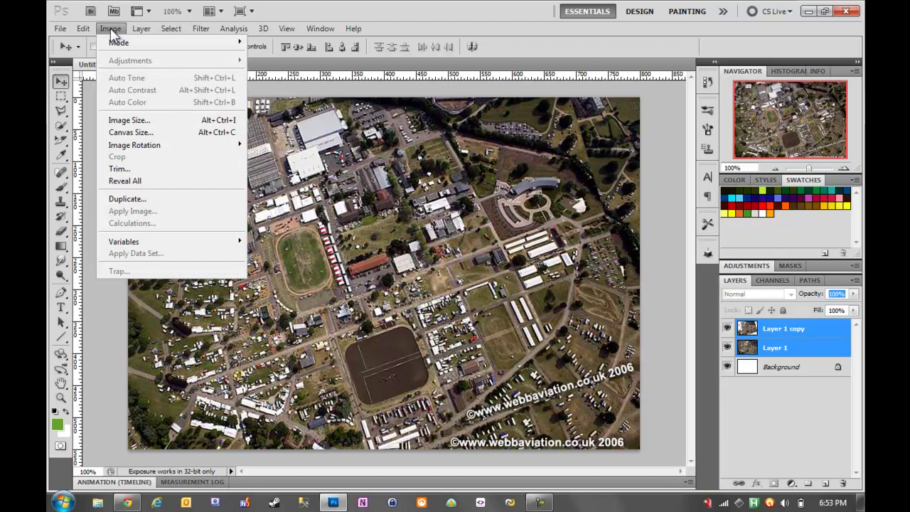
mouse_move(86, 31)
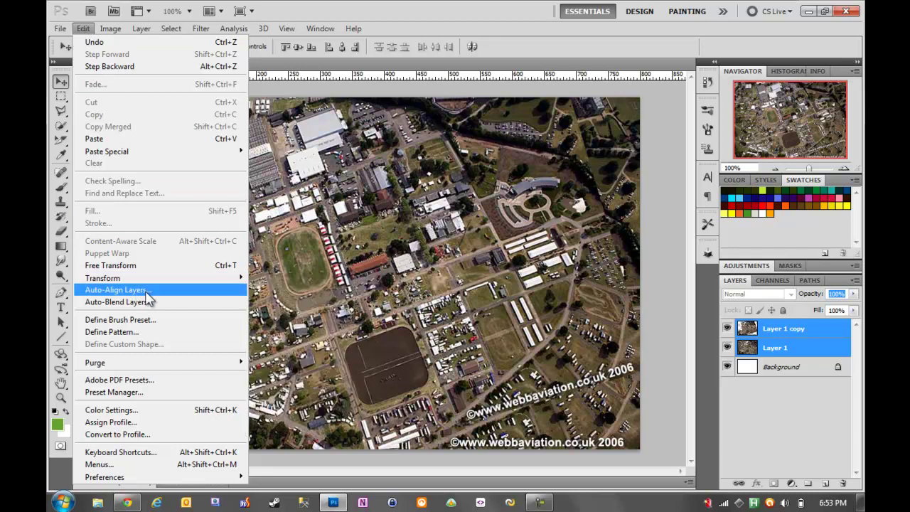
Run Auto-Align Layers with Auto projection and Geometric Distortion enabled.
click(114, 290)
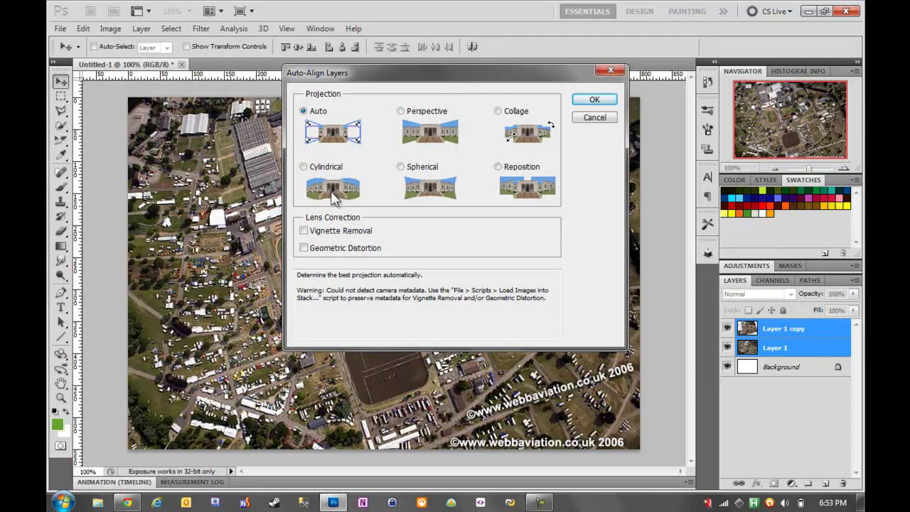
click(339, 250)
click(589, 104)
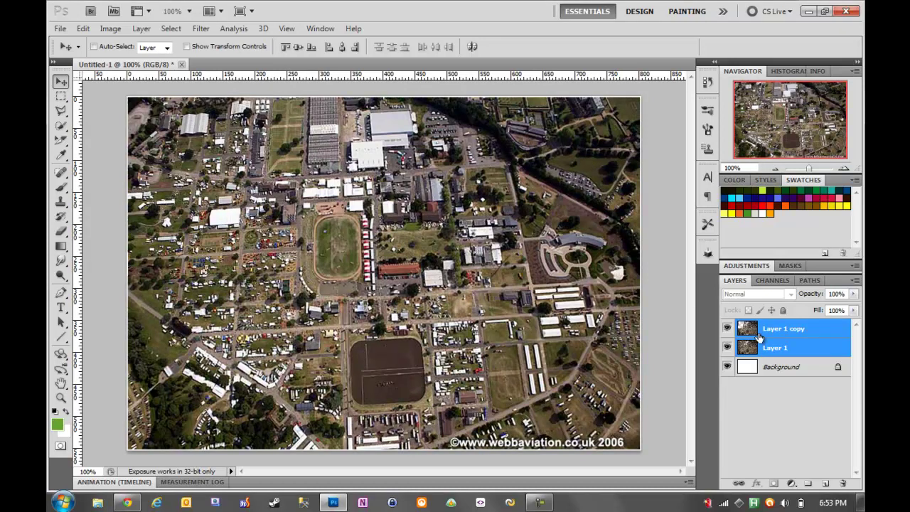
click(728, 328)
click(728, 328)
click(727, 328)
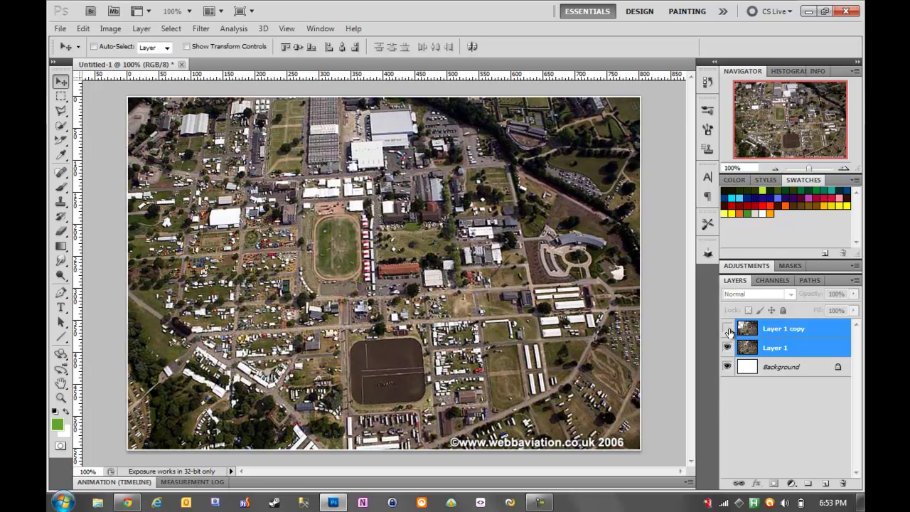
click(728, 329)
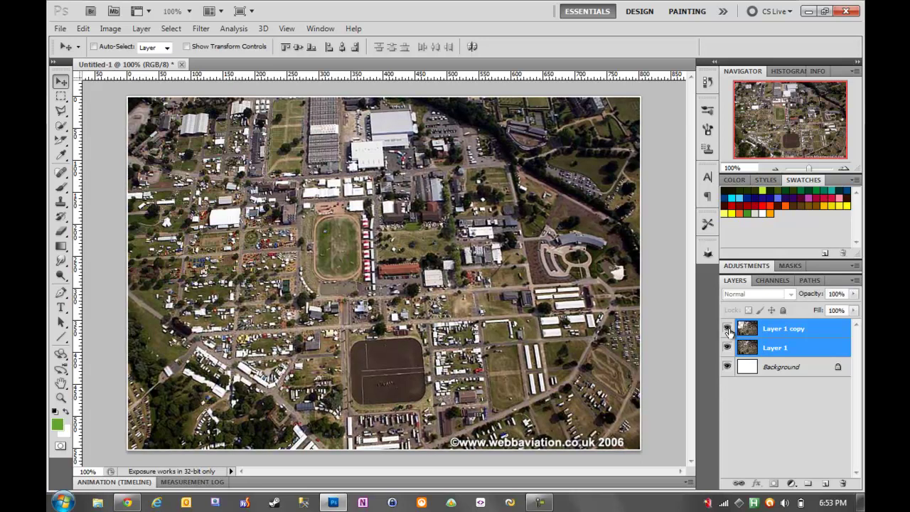
click(771, 331)
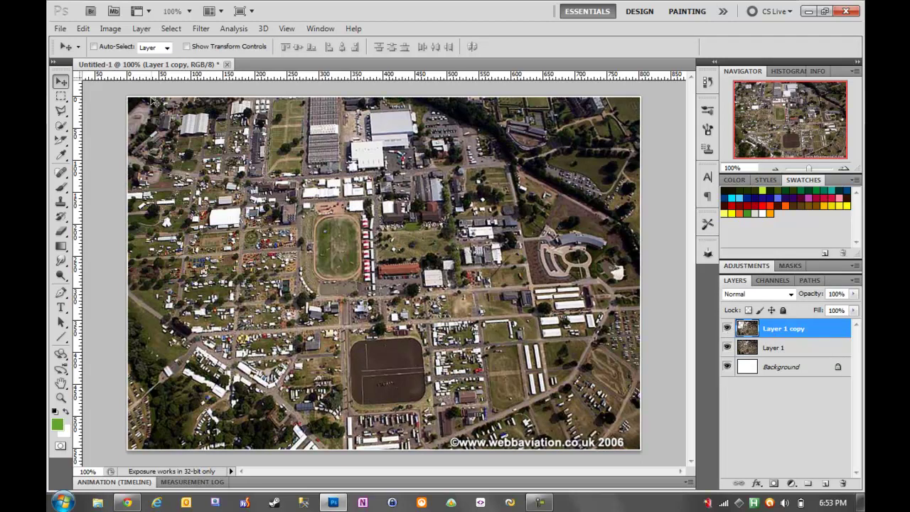
drag(57, 96, 114, 94)
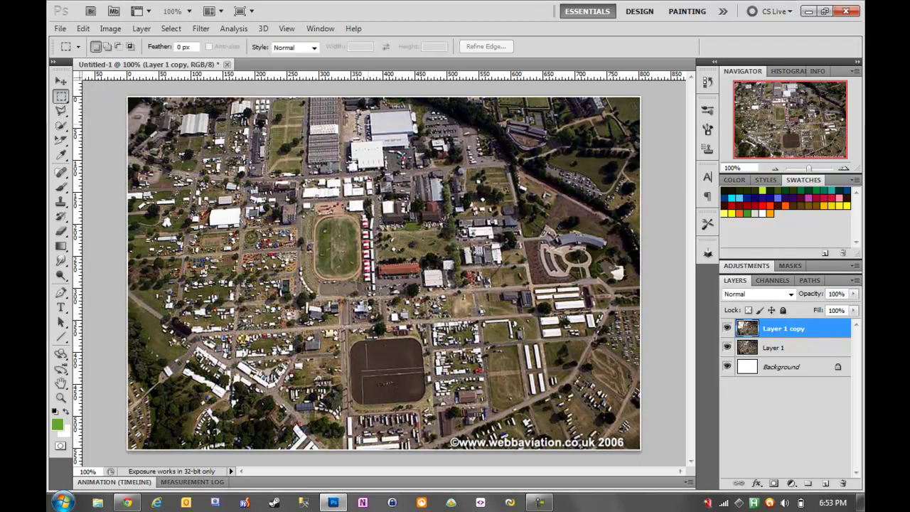
drag(365, 127, 616, 420)
key(ctrl+d)
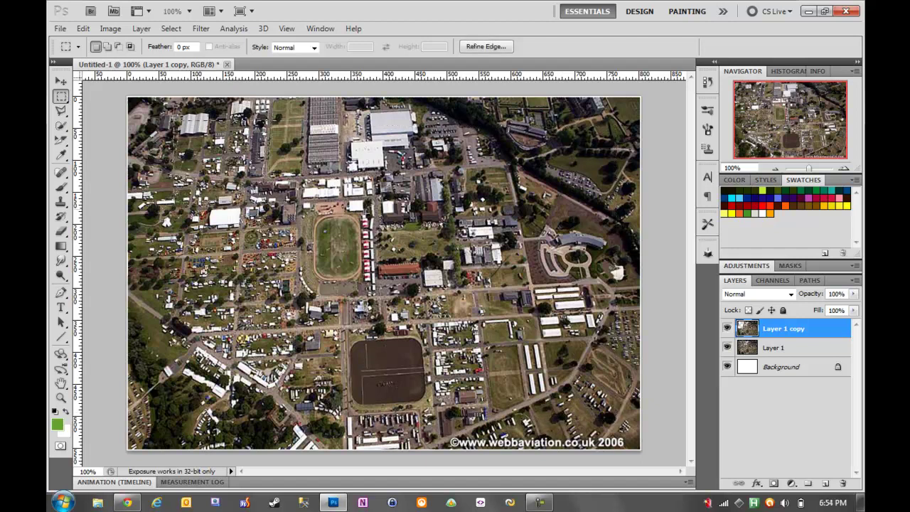
drag(173, 121, 489, 421)
click(166, 163)
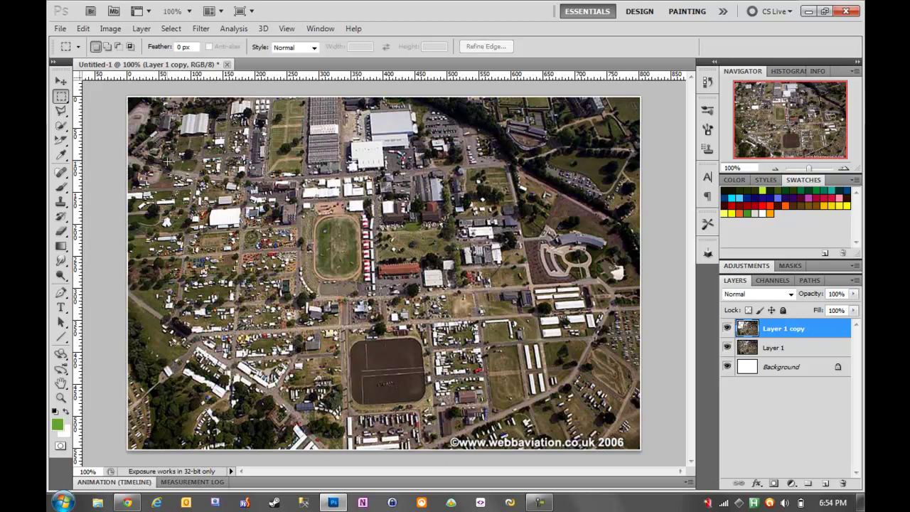
click(727, 347)
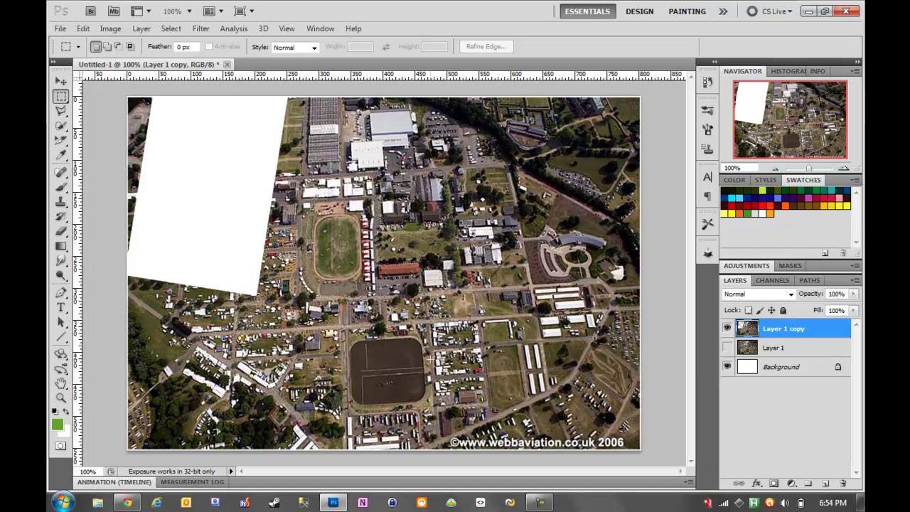
click(726, 347)
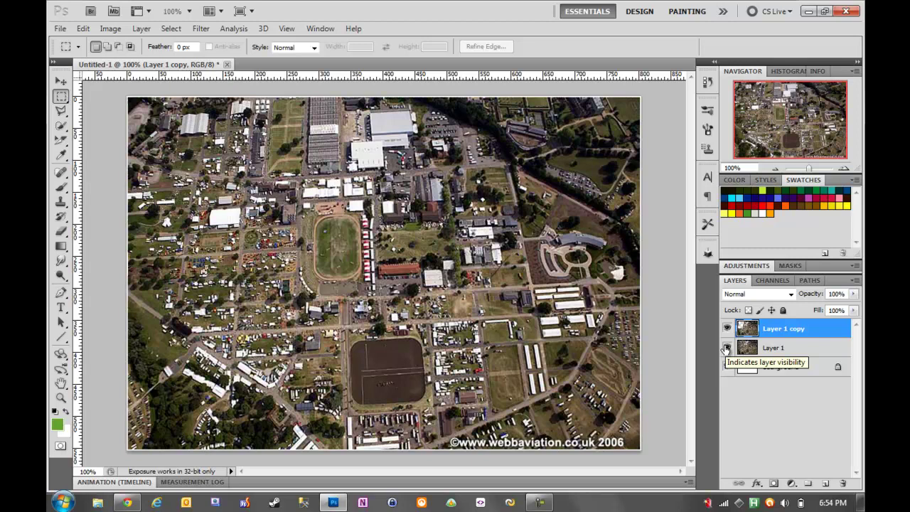
click(543, 502)
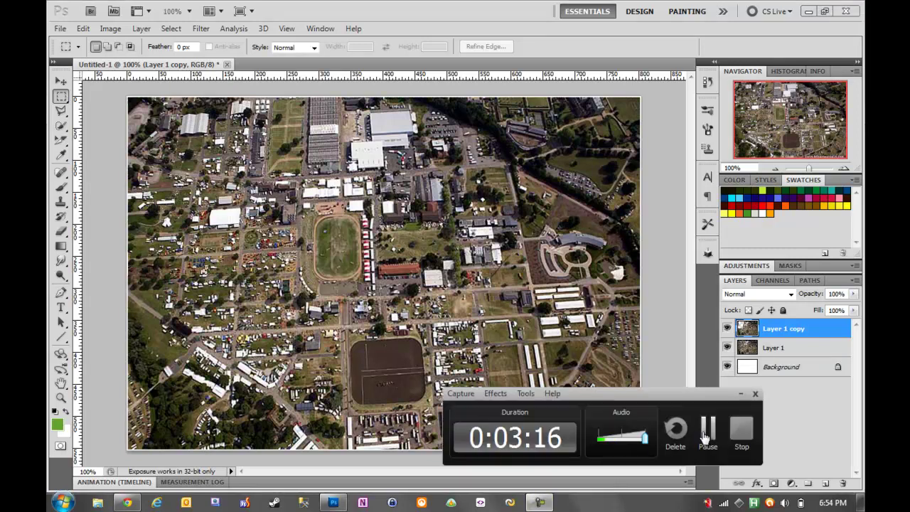
click(742, 434)
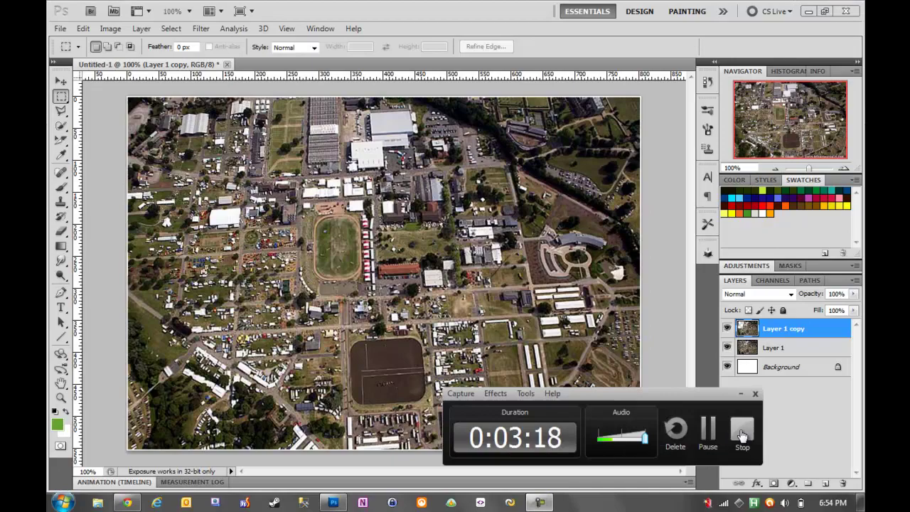